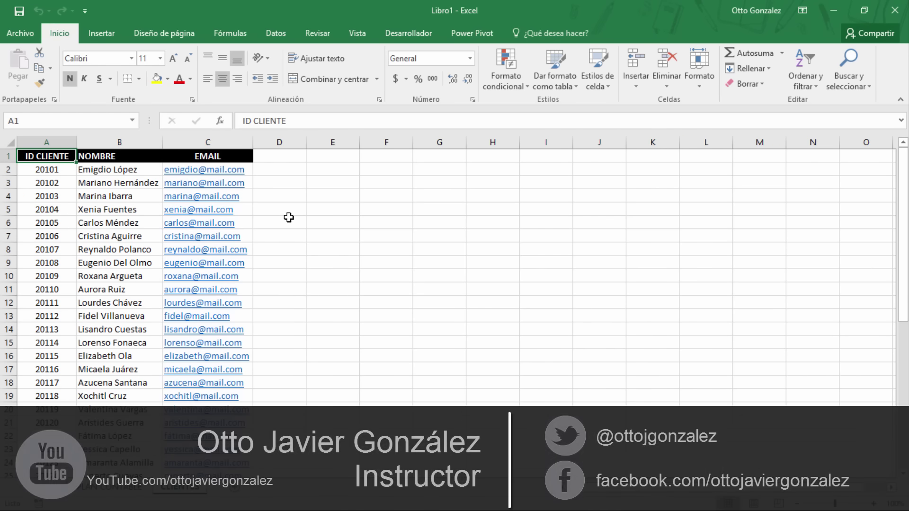
# Scroll through the client list and switch to the CLIENTES sheet.
pyautogui.press('Down')
pyautogui.press('Down')
pyautogui.press('Down')
pyautogui.press('Down')
pyautogui.press('Down')
pyautogui.press('Down')
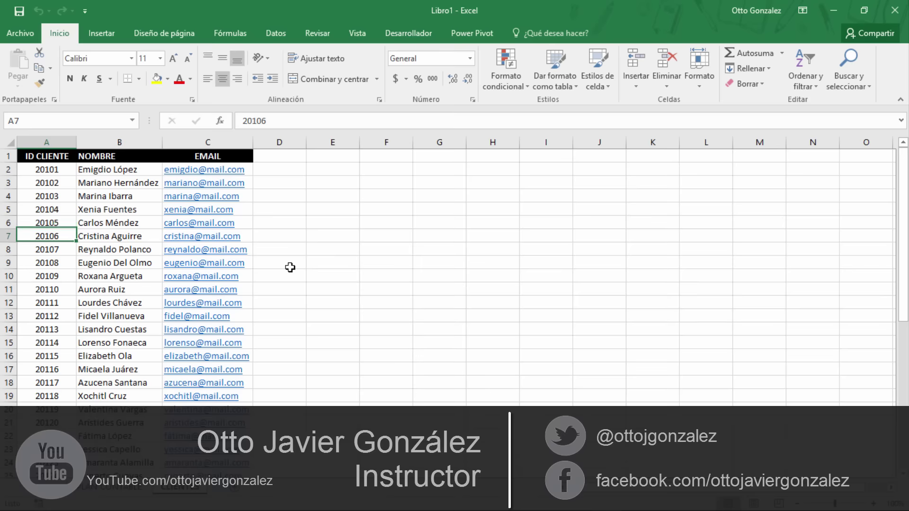
pyautogui.press('Down')
pyautogui.press('Down')
pyautogui.press('Down')
pyautogui.scroll(-1, 290, 267)
pyautogui.scroll(-2, 290, 268)
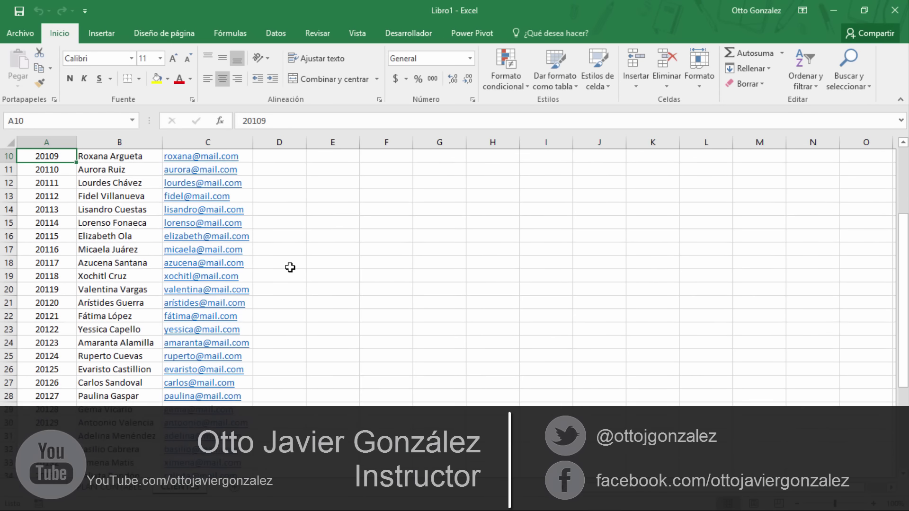
pyautogui.scroll(-2, 289, 267)
pyautogui.scroll(-2, 290, 267)
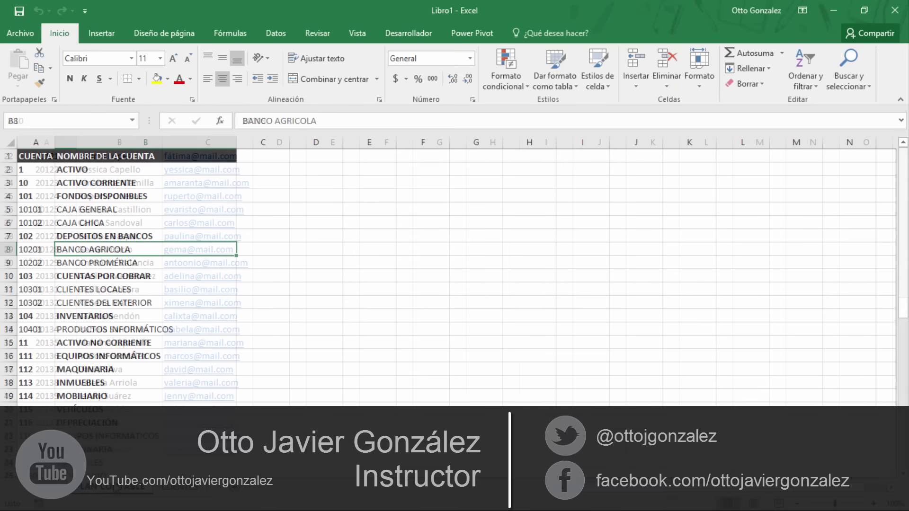
pyautogui.scroll(-2, 156, 368)
pyautogui.scroll(-2, 156, 368)
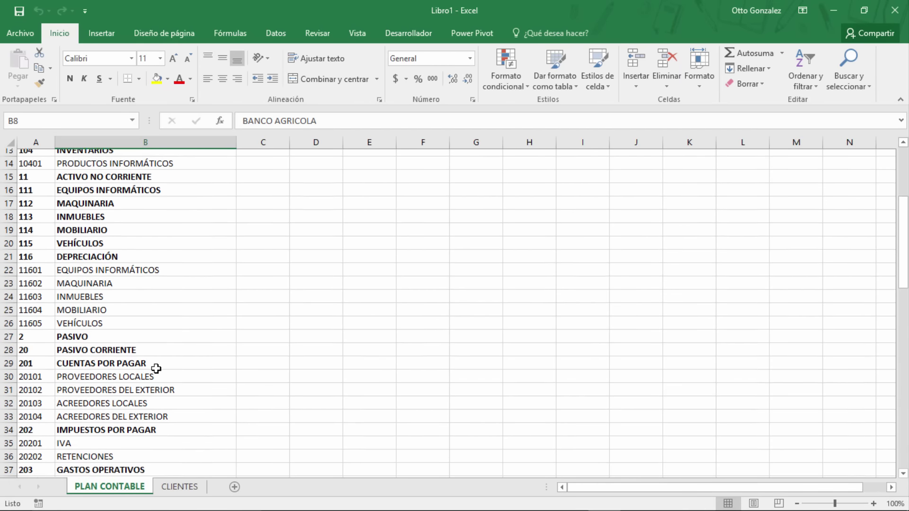
pyautogui.scroll(-3, 156, 368)
pyautogui.scroll(-2, 156, 368)
pyautogui.scroll(4, 156, 368)
pyautogui.scroll(5, 157, 368)
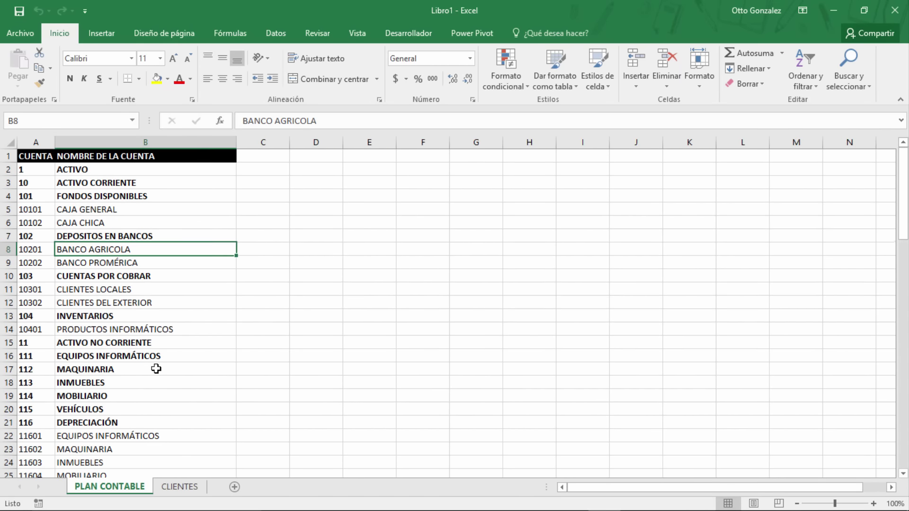
pyautogui.click(166, 488)
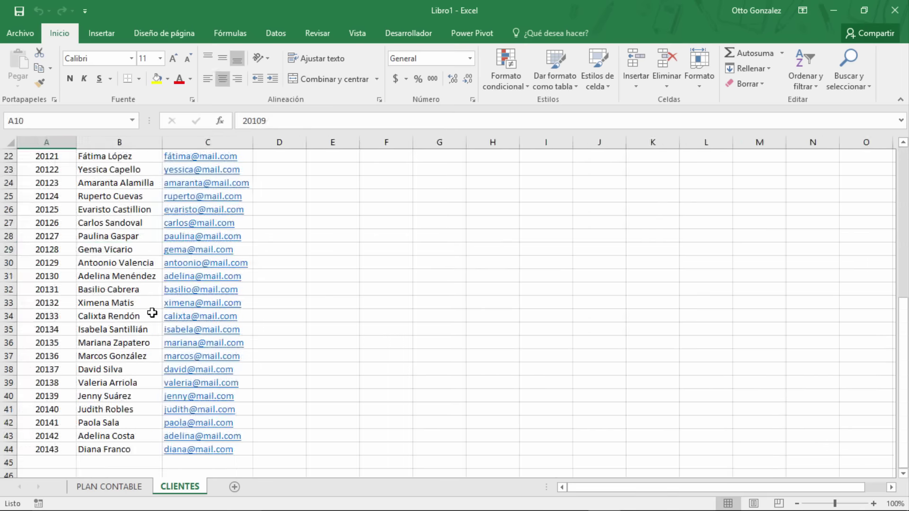
pyautogui.scroll(7, 152, 313)
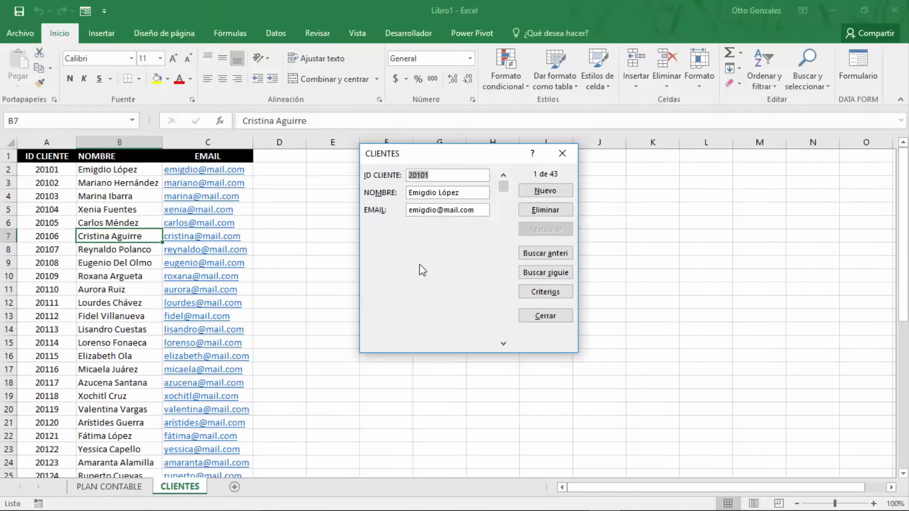
# Step forward through the client records in the data form.
pyautogui.click(503, 343)
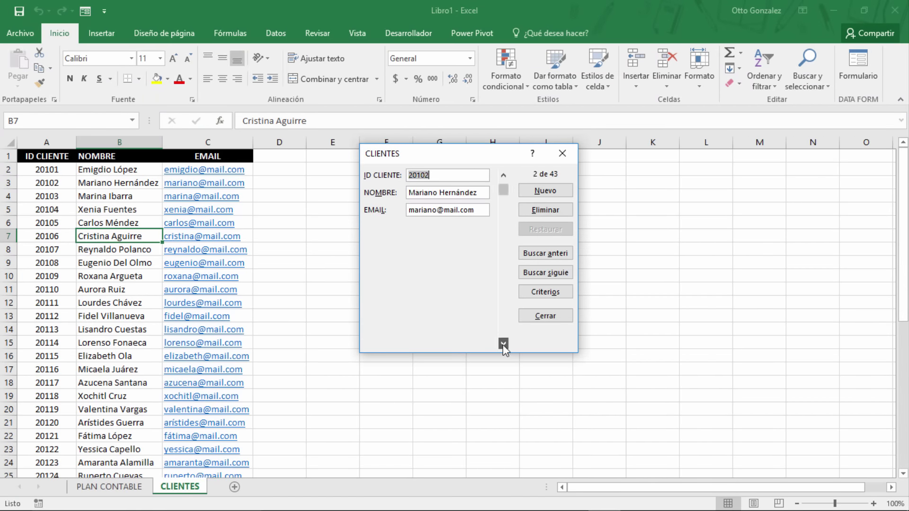
pyautogui.click(503, 344)
pyautogui.click(503, 344)
pyautogui.click(503, 343)
pyautogui.click(503, 344)
pyautogui.doubleClick(503, 343)
pyautogui.doubleClick(503, 343)
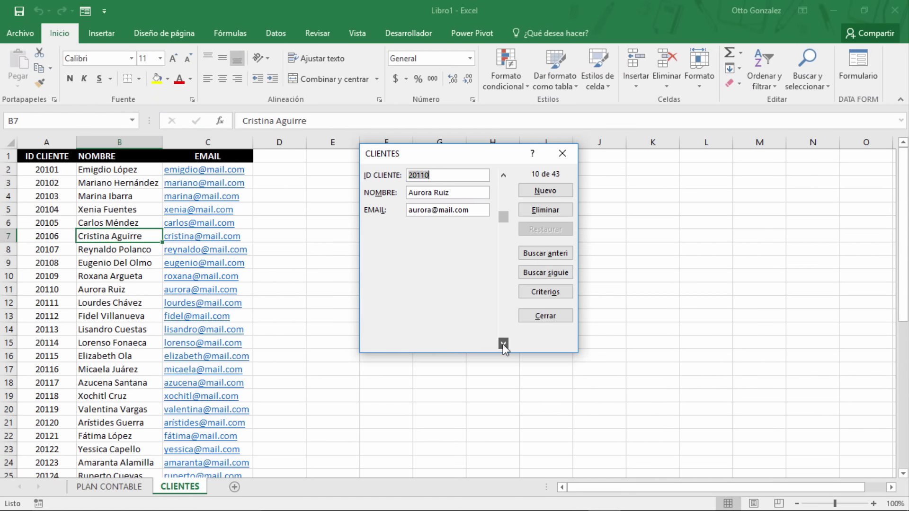
pyautogui.doubleClick(503, 344)
pyautogui.doubleClick(503, 343)
pyautogui.click(503, 343)
pyautogui.doubleClick(503, 344)
pyautogui.click(504, 344)
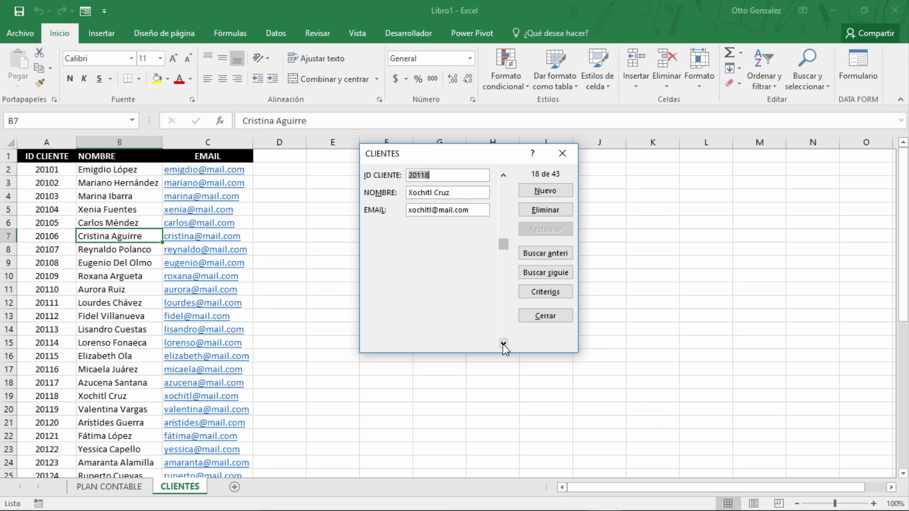
pyautogui.doubleClick(503, 344)
# Look up a client with a NOMBRE search in Criterios mode.
pyautogui.click(545, 292)
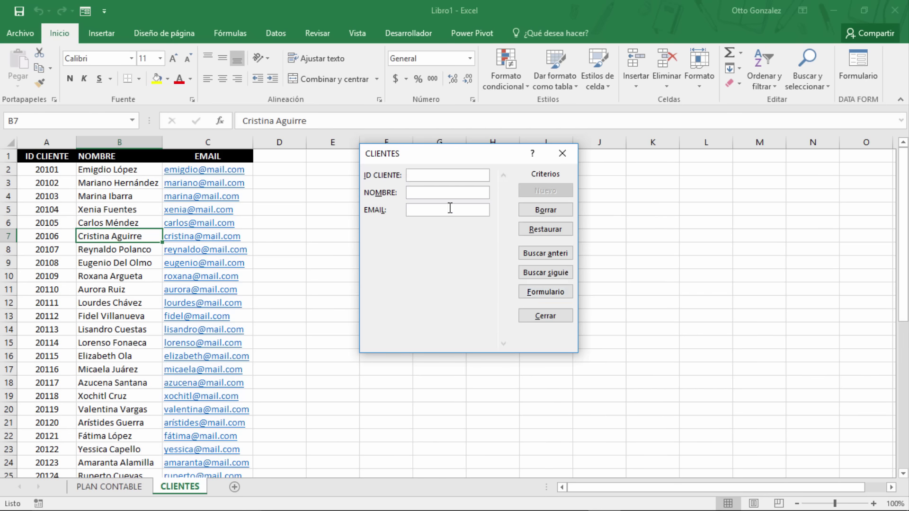
pyautogui.click(446, 193)
pyautogui.press('Return')
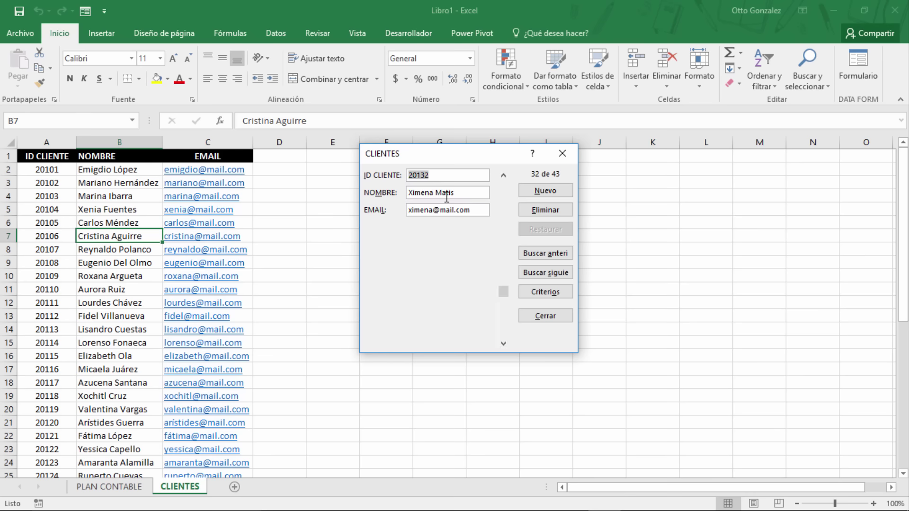
# Step back four client records, then start a blank new record with Nuevo.
pyautogui.click(504, 175)
pyautogui.click(505, 175)
pyautogui.click(504, 174)
pyautogui.click(504, 174)
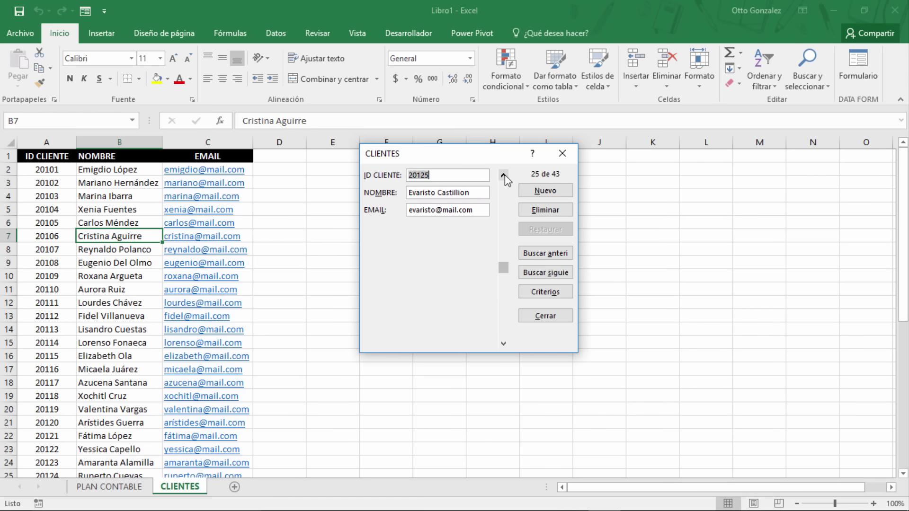
pyautogui.click(532, 188)
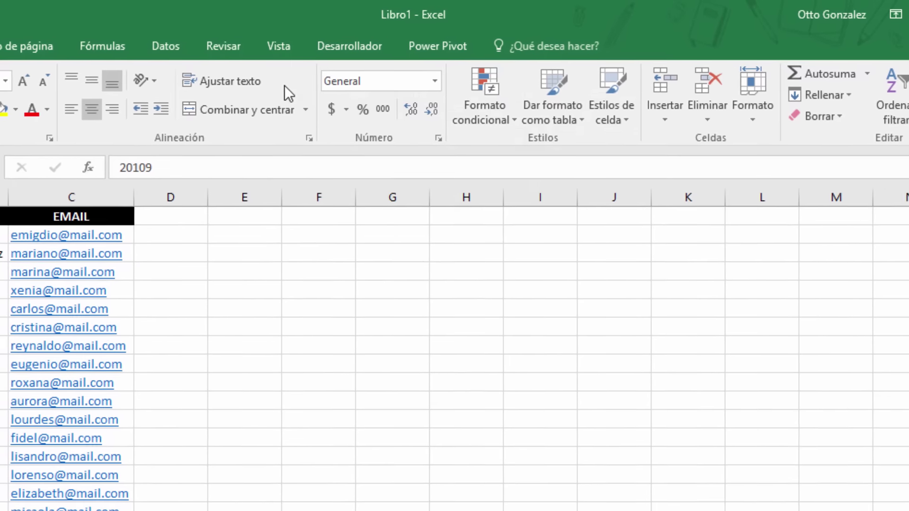
# In Personalizar la cinta de opciones, list Comandos que no están en la cinta and select Formulario....
pyautogui.rightClick(326, 72)
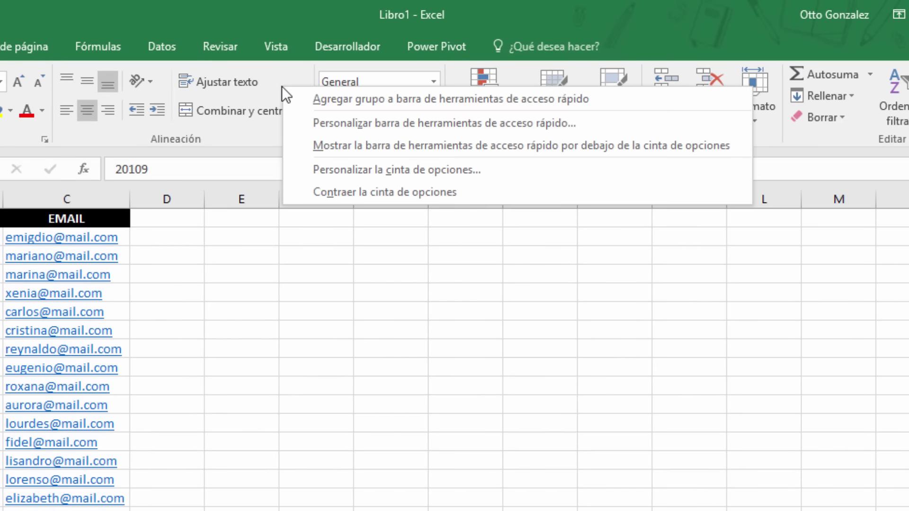
pyautogui.click(464, 173)
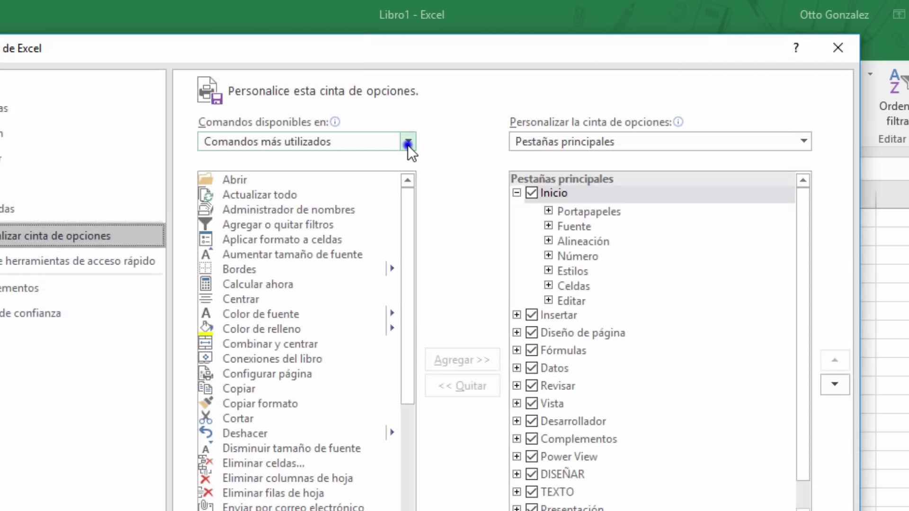
pyautogui.click(407, 145)
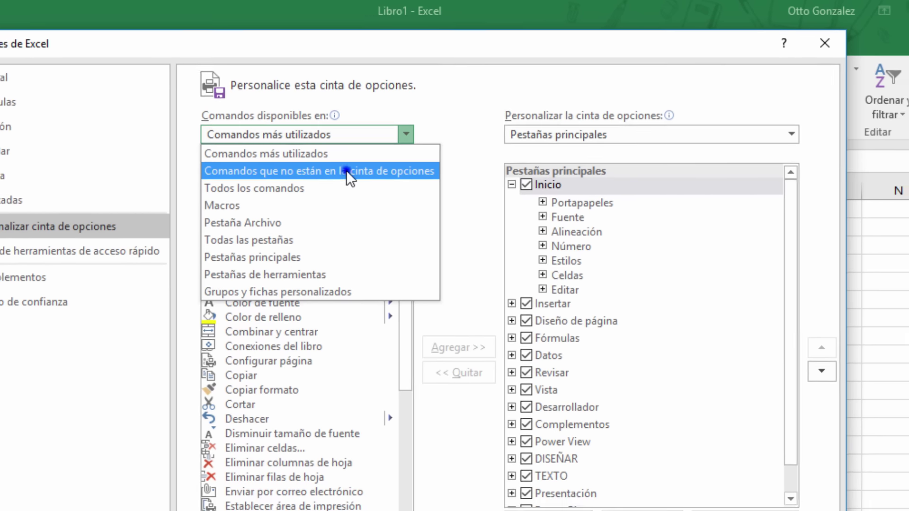
pyautogui.click(348, 178)
pyautogui.click(296, 180)
pyautogui.press('f')
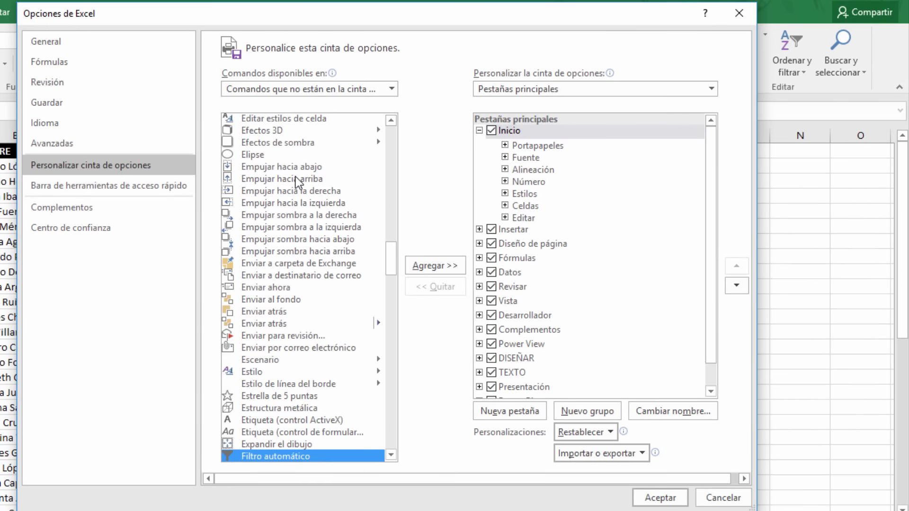
pyautogui.moveTo(396, 261); pyautogui.dragTo(391, 279)
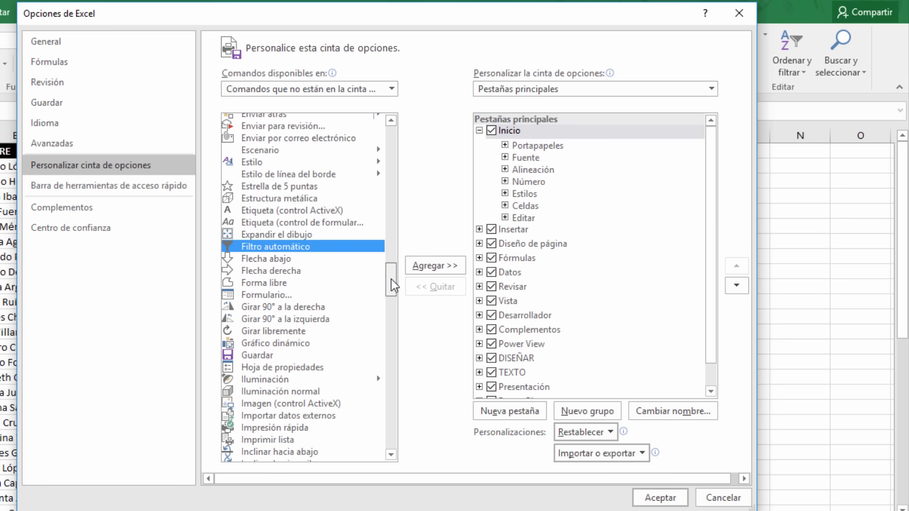
pyautogui.click(270, 295)
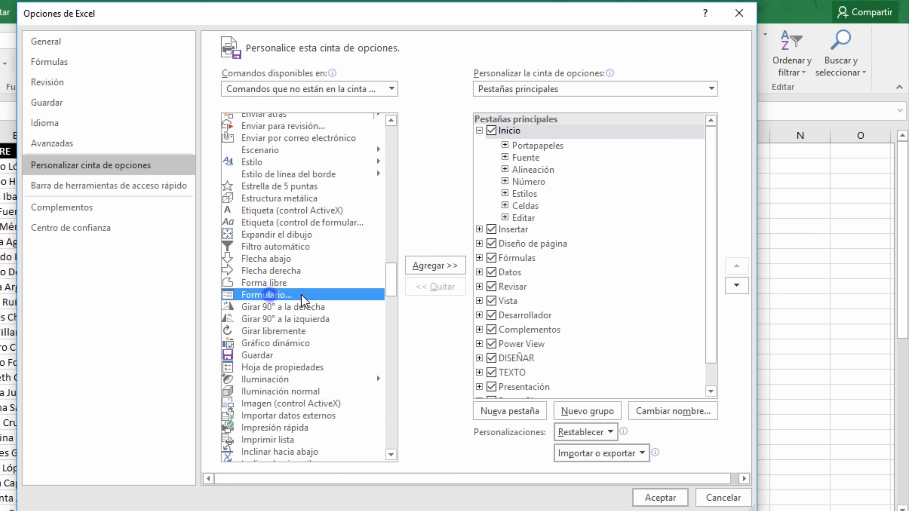
# Create a new Inicio group named DATA FORM and place Formulario... in it.
pyautogui.click(519, 135)
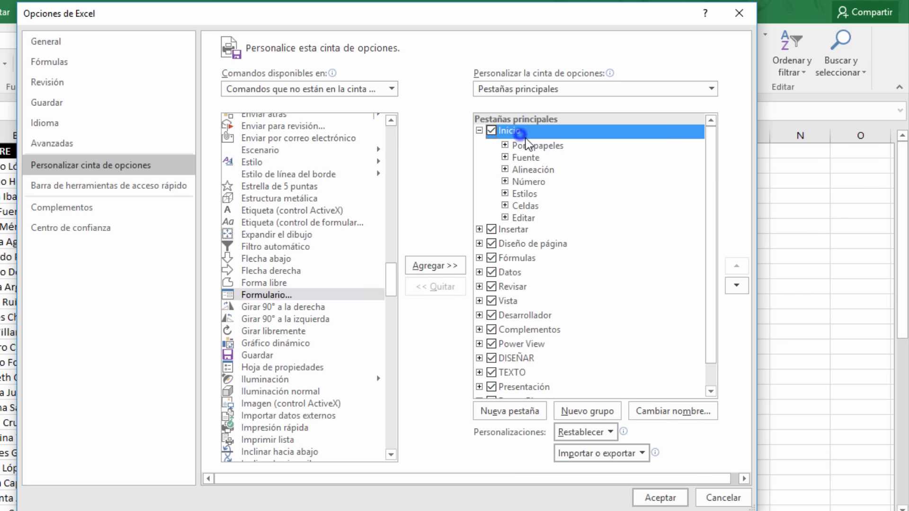
pyautogui.click(588, 413)
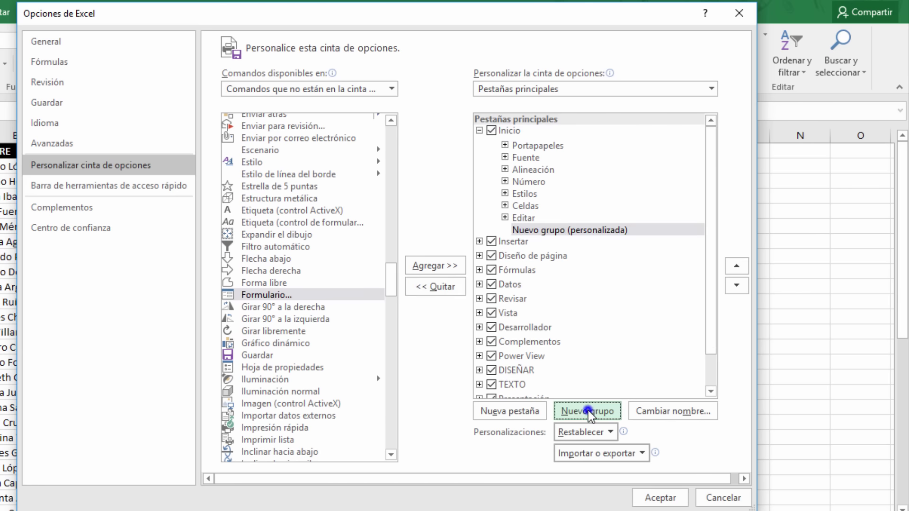
pyautogui.click(665, 412)
pyautogui.write('DA')
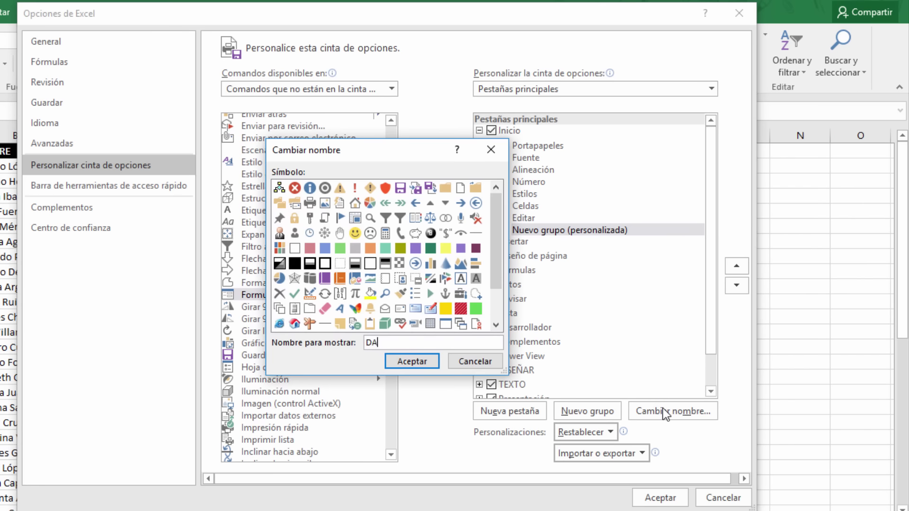
pyautogui.write('TA FORM')
pyautogui.press('Return')
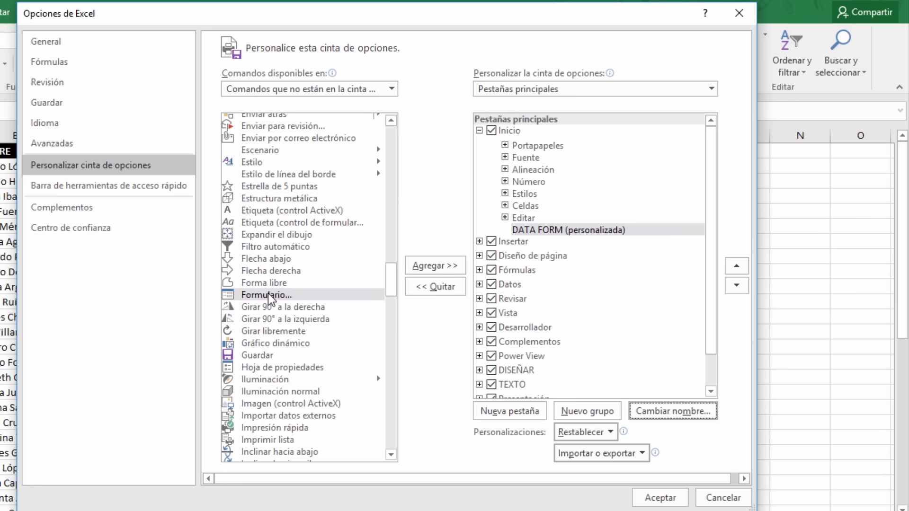
pyautogui.moveTo(270, 296); pyautogui.dragTo(553, 243)
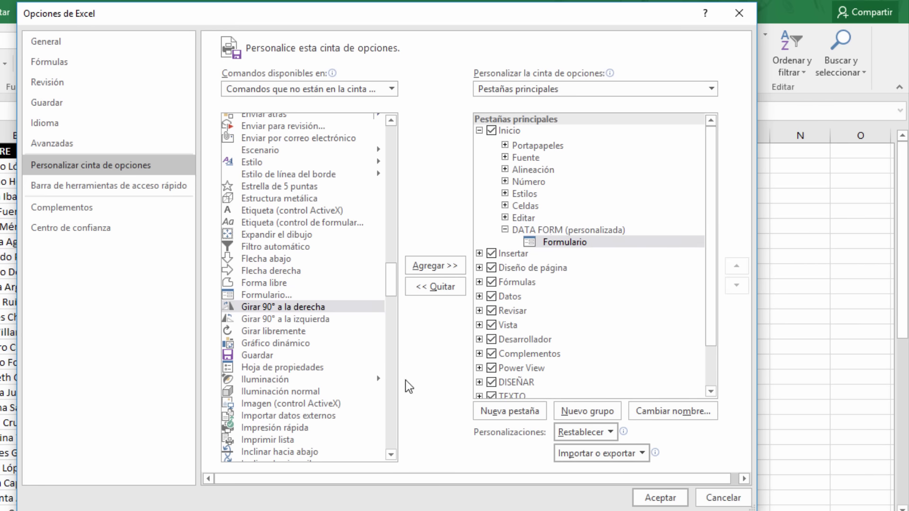
# Add Formulario... from Comandos que no están en la cinta to the Quick Access Toolbar and confirm.
pyautogui.click(134, 187)
pyautogui.click(407, 89)
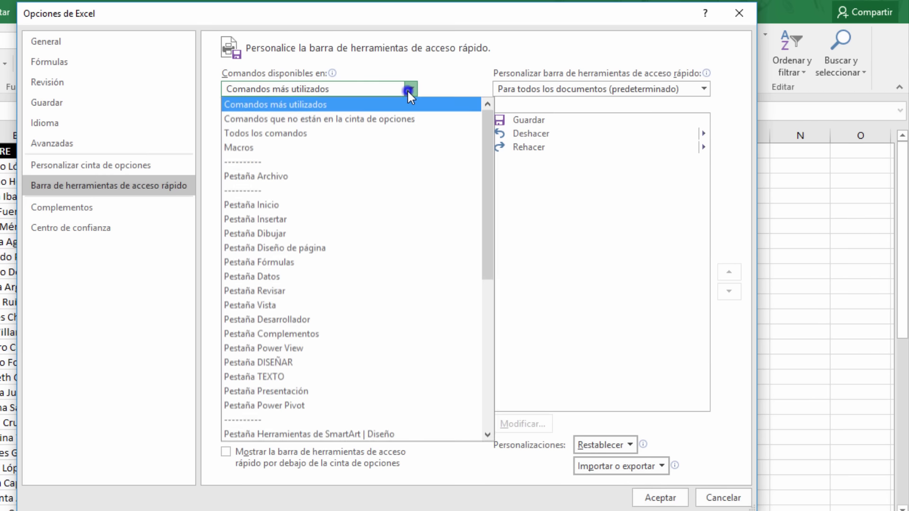
pyautogui.click(386, 122)
pyautogui.click(328, 218)
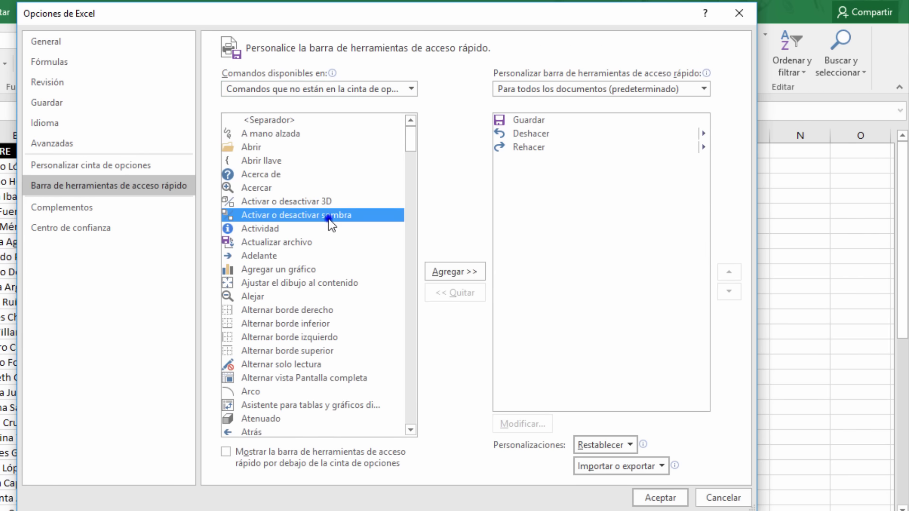
pyautogui.press('f')
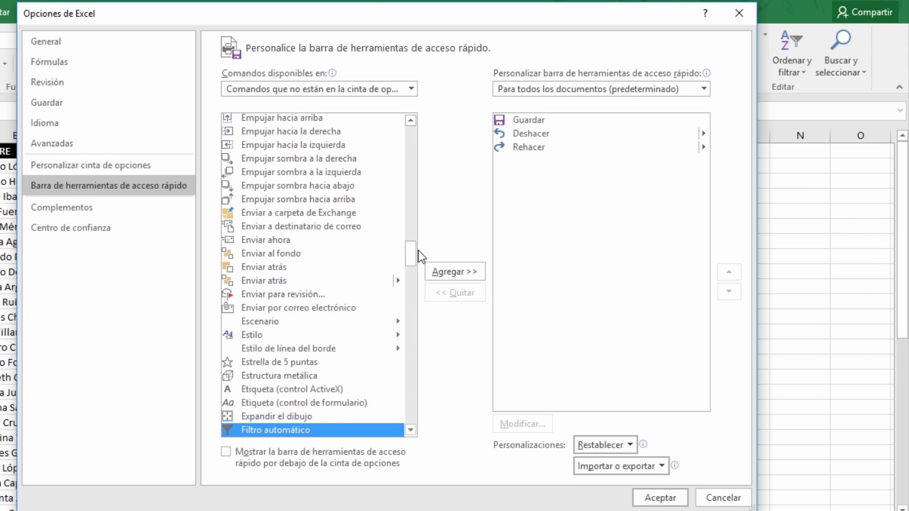
pyautogui.moveTo(412, 251); pyautogui.dragTo(410, 271)
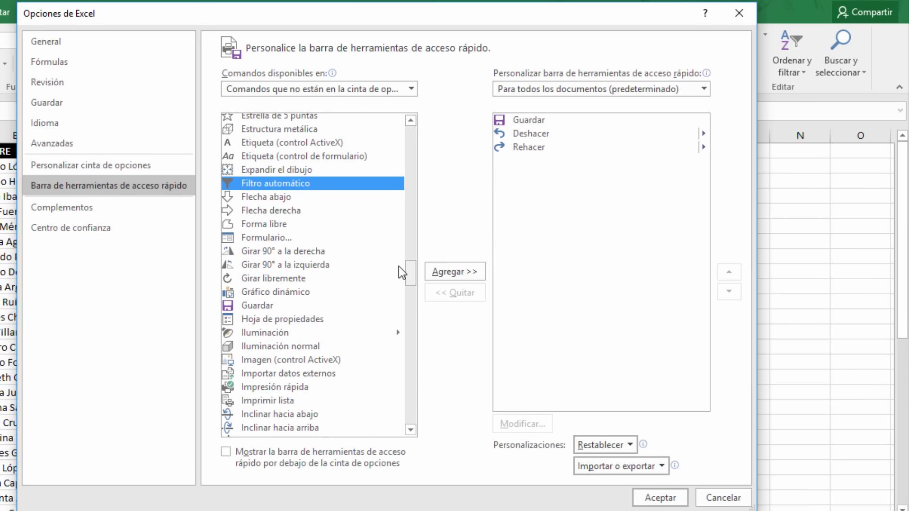
pyautogui.click(269, 239)
pyautogui.click(444, 272)
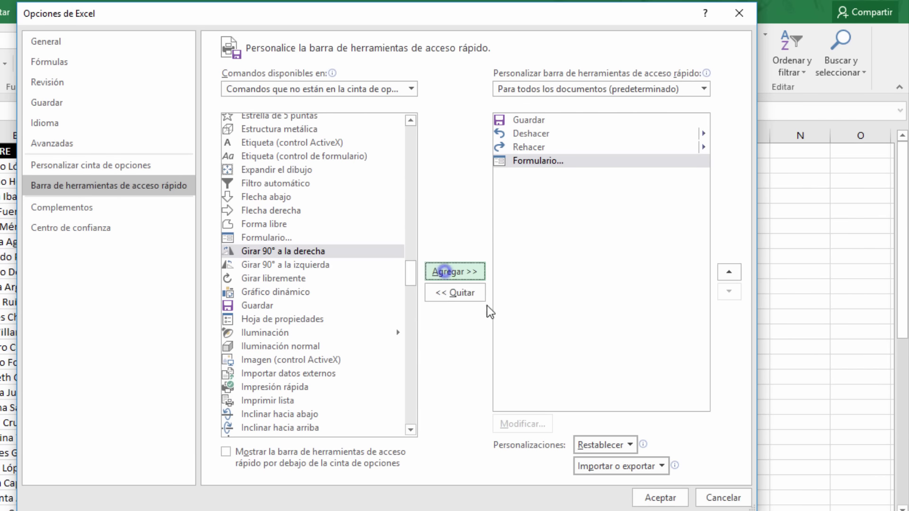
pyautogui.click(637, 501)
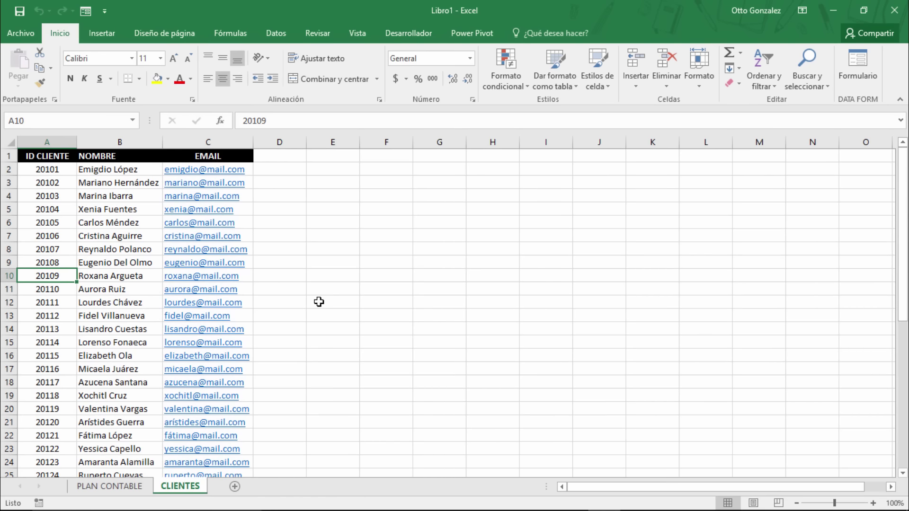
pyautogui.click(126, 235)
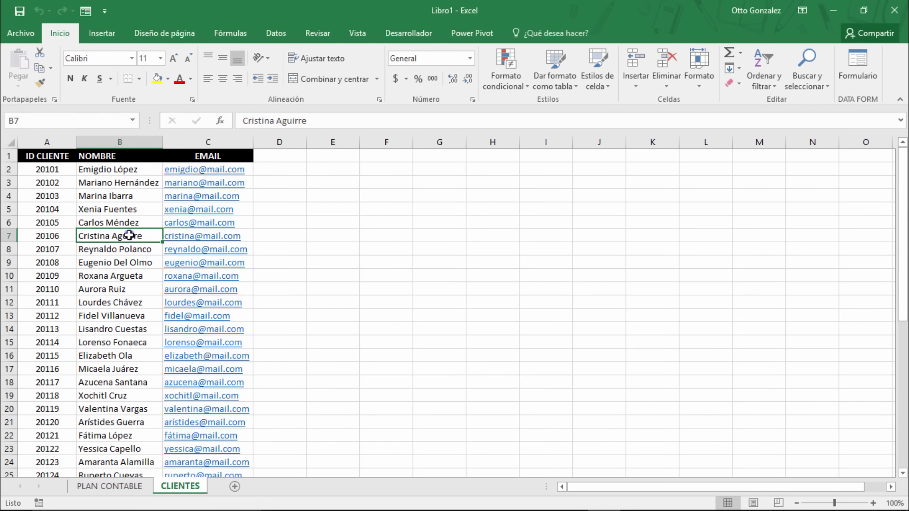
pyautogui.click(116, 288)
pyautogui.click(68, 273)
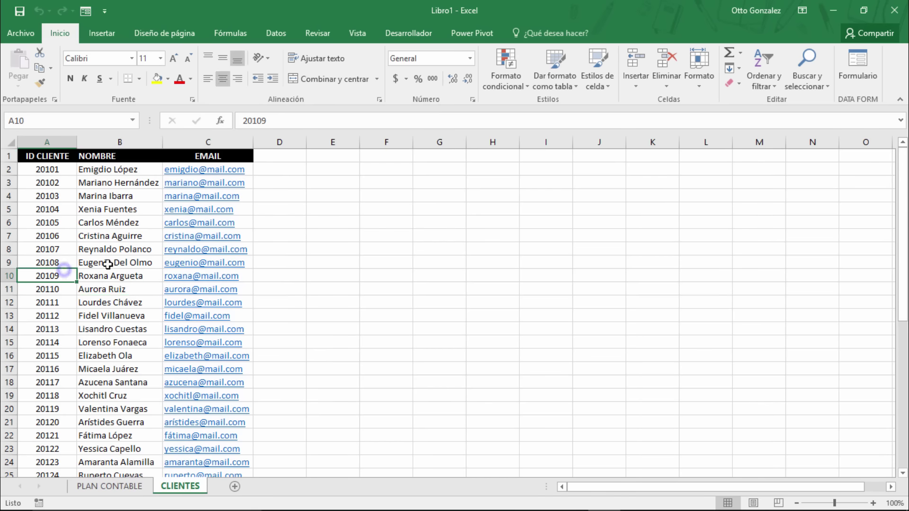
pyautogui.click(327, 274)
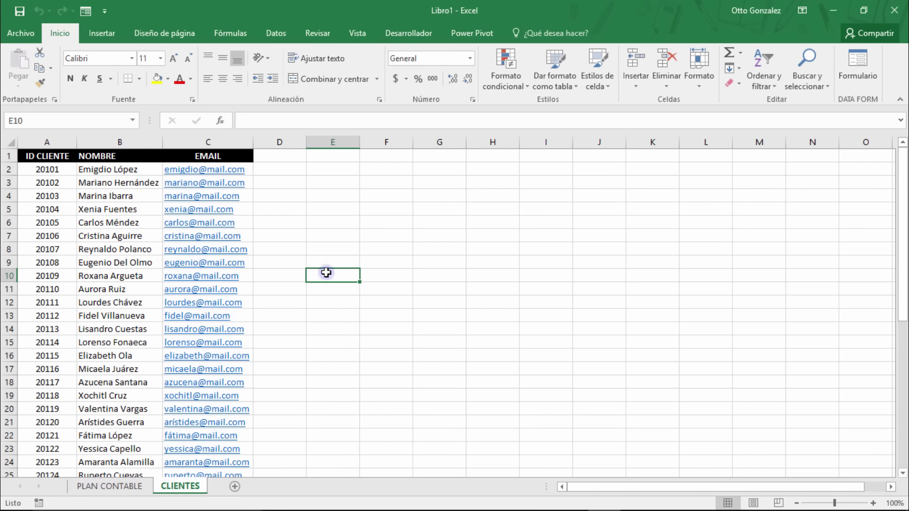
pyautogui.click(854, 72)
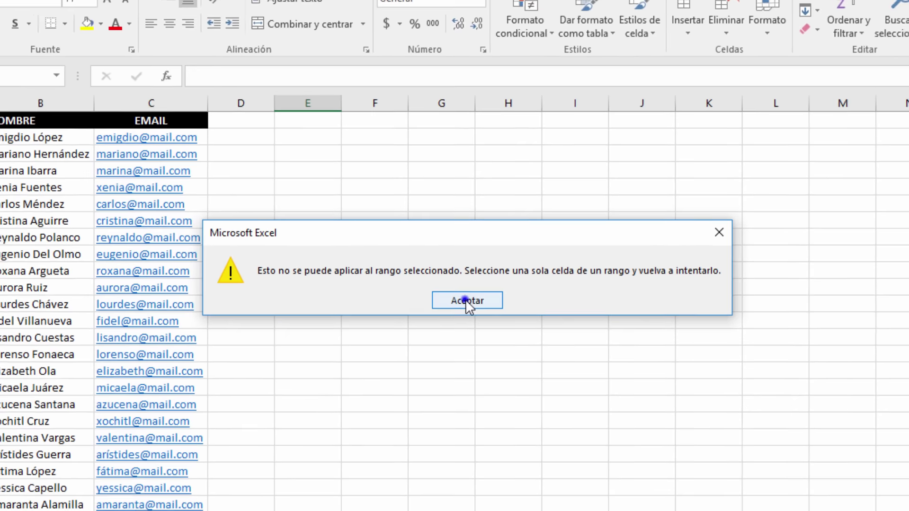
pyautogui.click(468, 301)
pyautogui.click(118, 232)
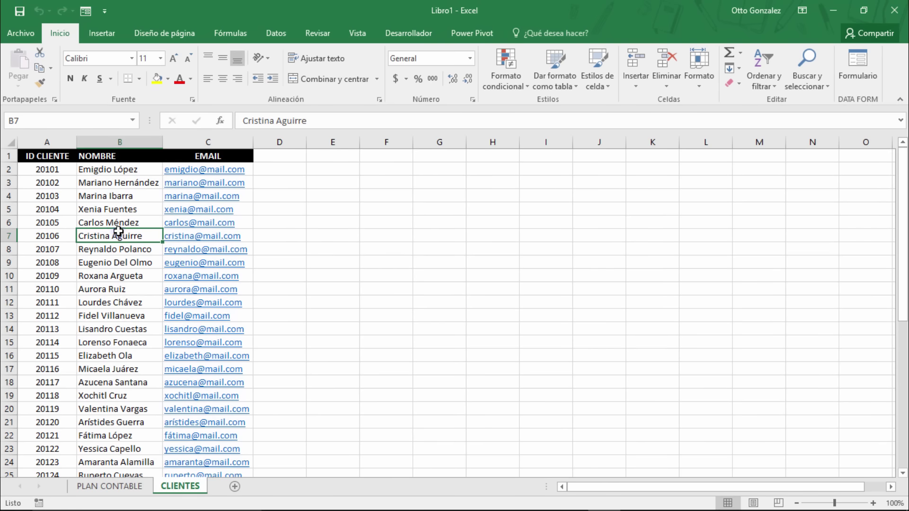
# Open the CLIENTES data form from the Quick Access Toolbar and step forward through records.
pyautogui.click(85, 11)
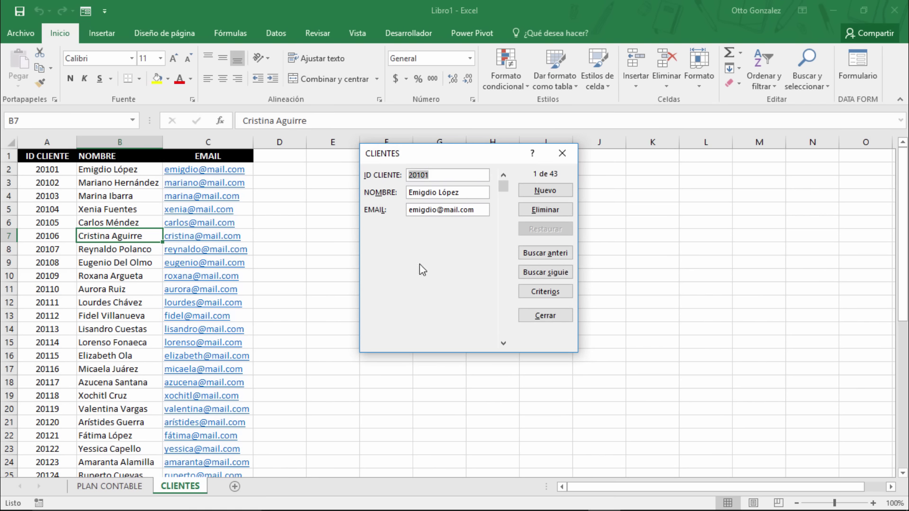
pyautogui.click(504, 343)
pyautogui.click(503, 343)
pyautogui.click(503, 343)
pyautogui.click(503, 344)
pyautogui.click(504, 344)
pyautogui.click(503, 344)
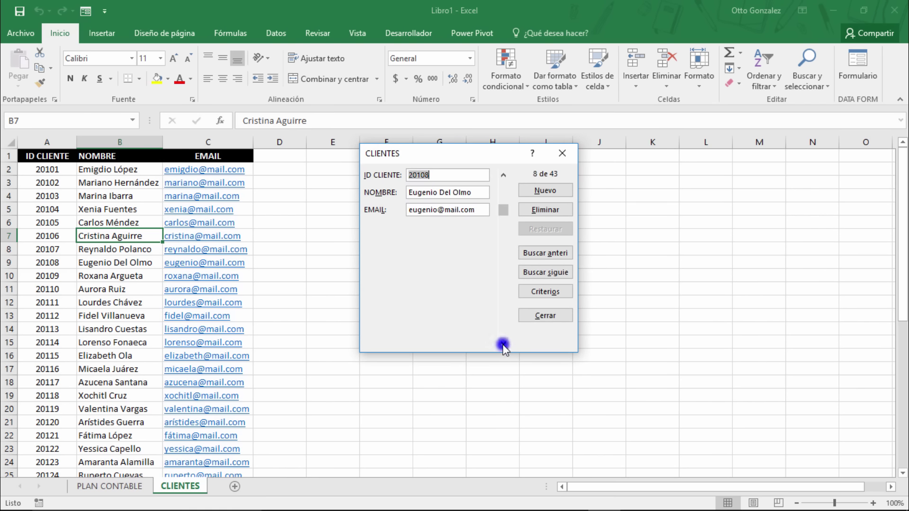
pyautogui.click(503, 344)
pyautogui.click(503, 345)
pyautogui.click(503, 344)
pyautogui.doubleClick(503, 344)
pyautogui.doubleClick(503, 344)
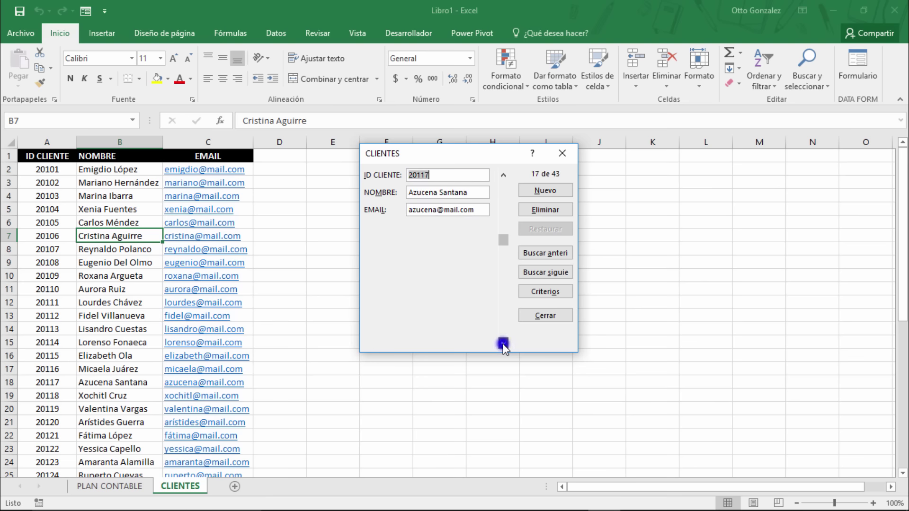
pyautogui.click(504, 345)
pyautogui.doubleClick(503, 344)
# Search with NOMBRE criterion 'X', then step back to record 25 of 43.
pyautogui.click(540, 292)
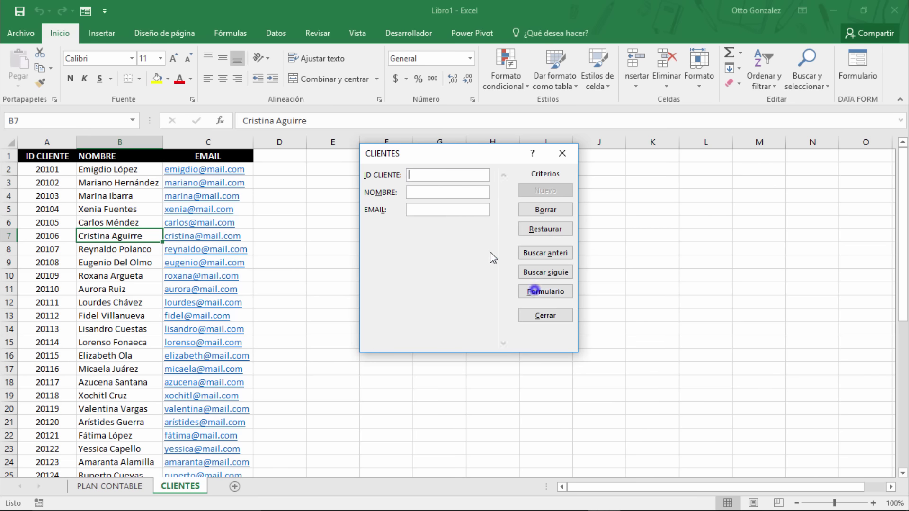
pyautogui.click(447, 193)
pyautogui.write('Ximena')
pyautogui.press('Return')
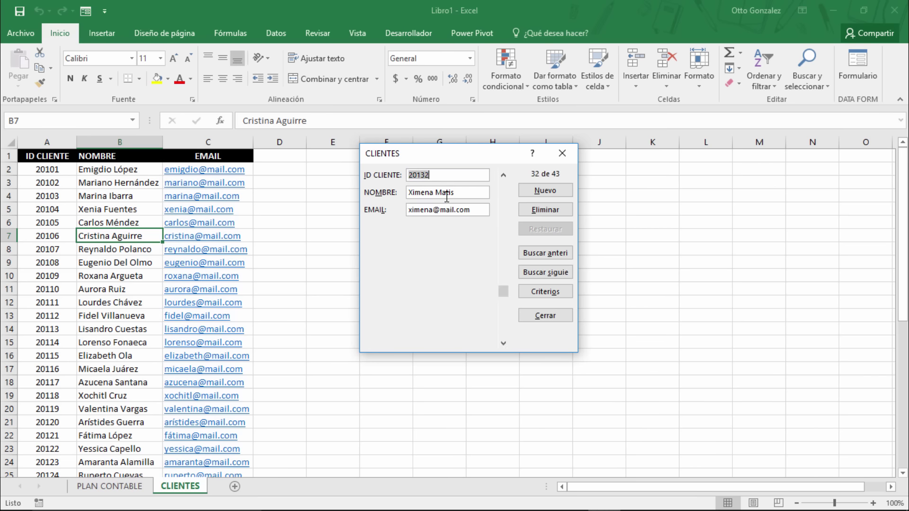
pyautogui.click(504, 176)
pyautogui.click(504, 176)
pyautogui.click(503, 176)
pyautogui.click(503, 176)
pyautogui.click(503, 175)
pyautogui.click(503, 175)
pyautogui.click(504, 175)
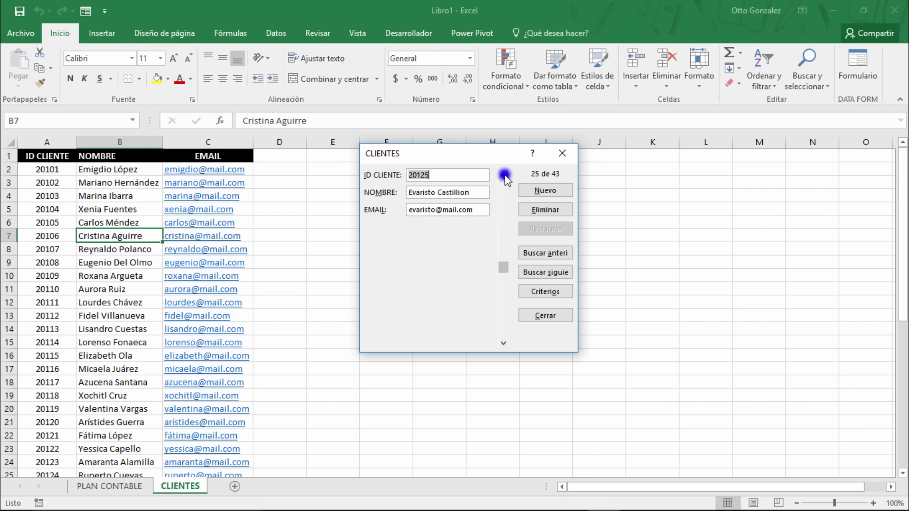
# Create a new client record with ID 20144, the client's name and e-mail, and save it.
pyautogui.click(536, 191)
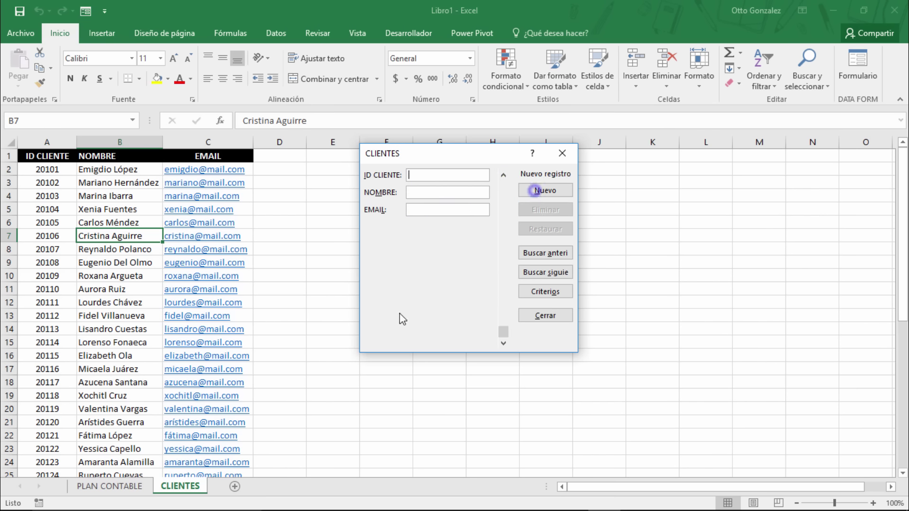
pyautogui.write('20144')
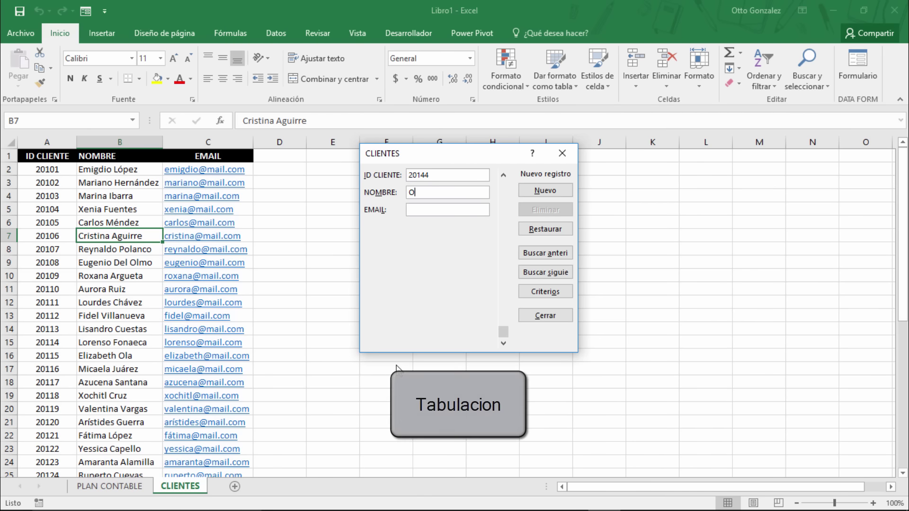
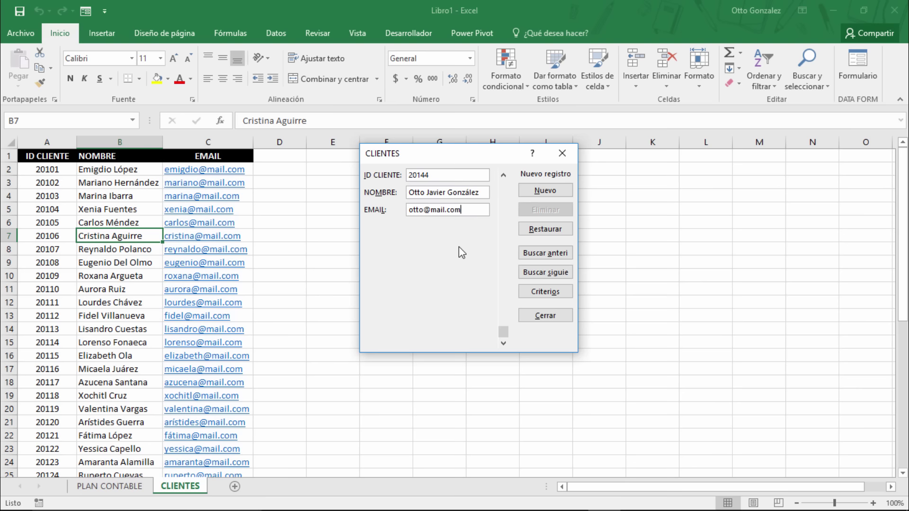
pyautogui.press('Return')
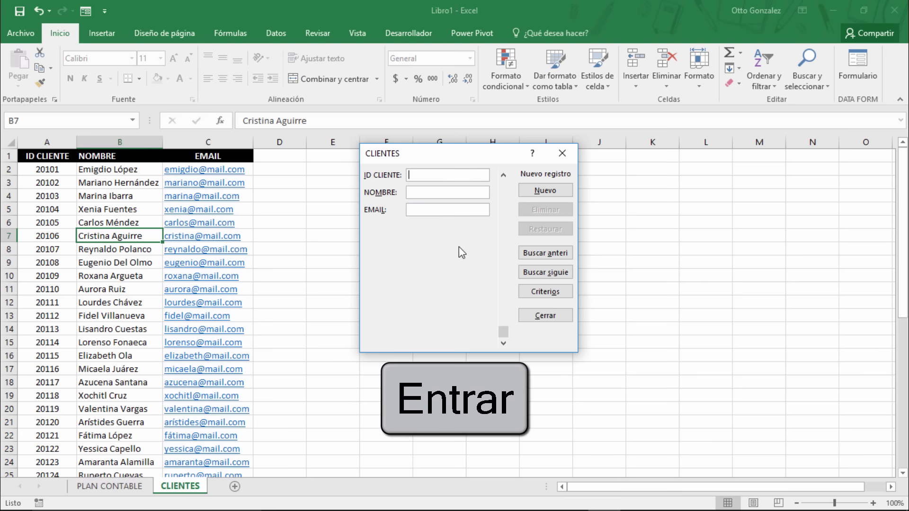
# Close the data form and check the new client entry in row 45.
pyautogui.click(561, 153)
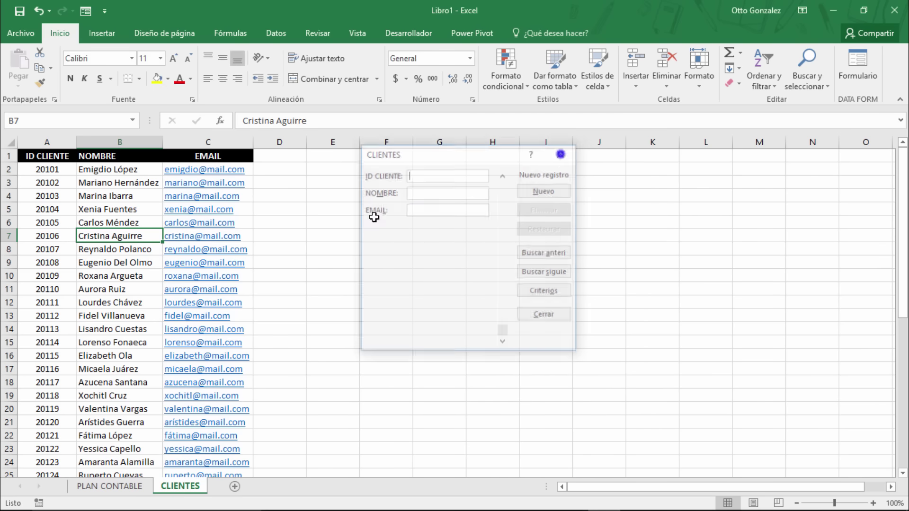
pyautogui.scroll(-6, 121, 304)
pyautogui.scroll(-1, 121, 304)
pyautogui.press('Left')
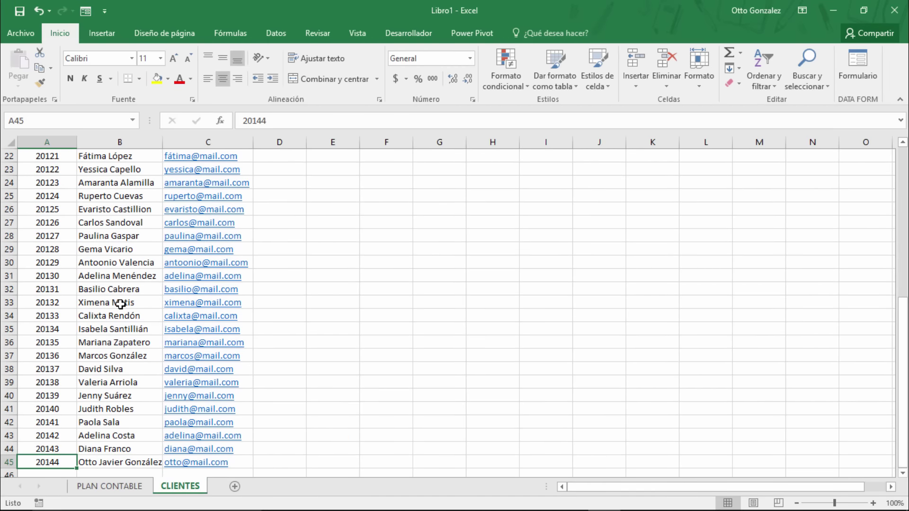
pyautogui.press('Up')
pyautogui.press('Down')
# Switch to PLAN CONTABLE, jump to the end of the account list, then return to A1.
pyautogui.click(121, 486)
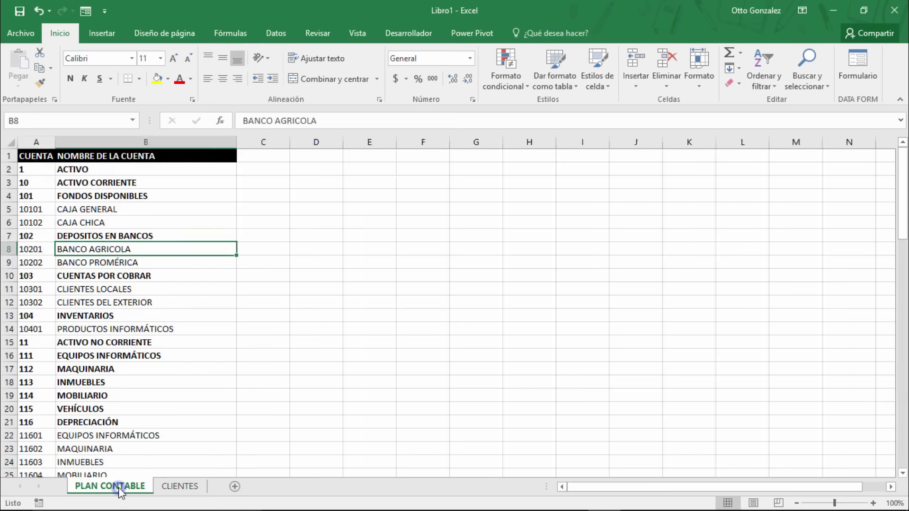
pyautogui.press('Up')
pyautogui.press('Up')
pyautogui.press('Up')
pyautogui.press('Up')
pyautogui.press('Up')
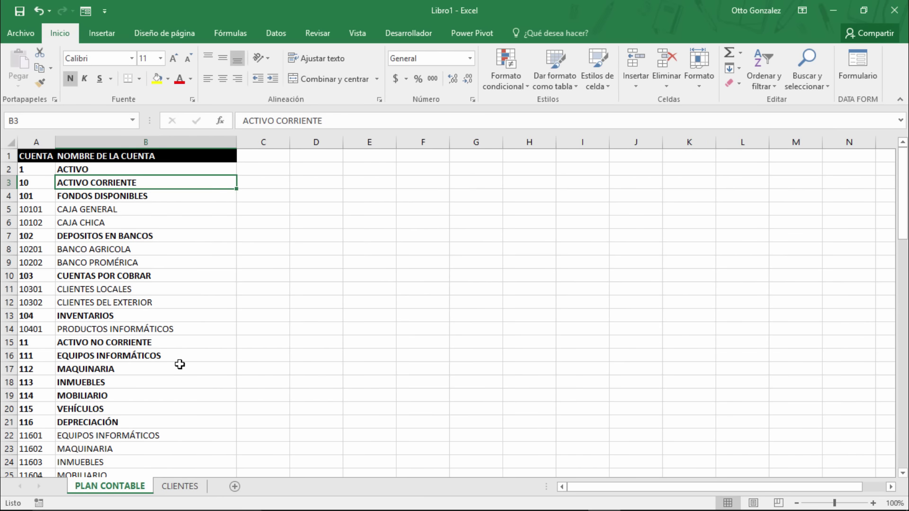
pyautogui.press('Left')
pyautogui.press('Up')
pyautogui.press('Up')
pyautogui.press('Down')
pyautogui.press('Down')
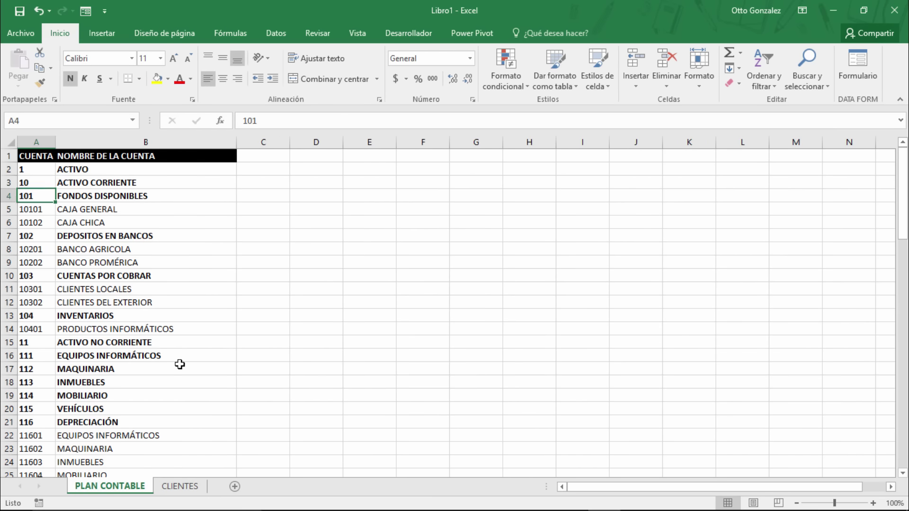
pyautogui.hotkey('ctrl', 'Down')
pyautogui.press('Right')
pyautogui.hotkey('ctrl', 'Home')
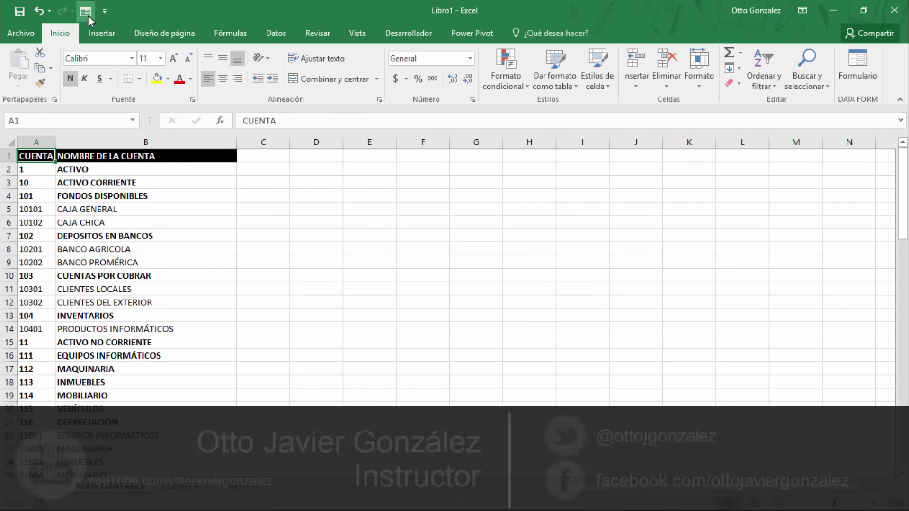
# Open the PLAN CONTABLE data form and step forward to record 28 of 82, account 201 CUENTAS POR PAGAR.
pyautogui.click(86, 12)
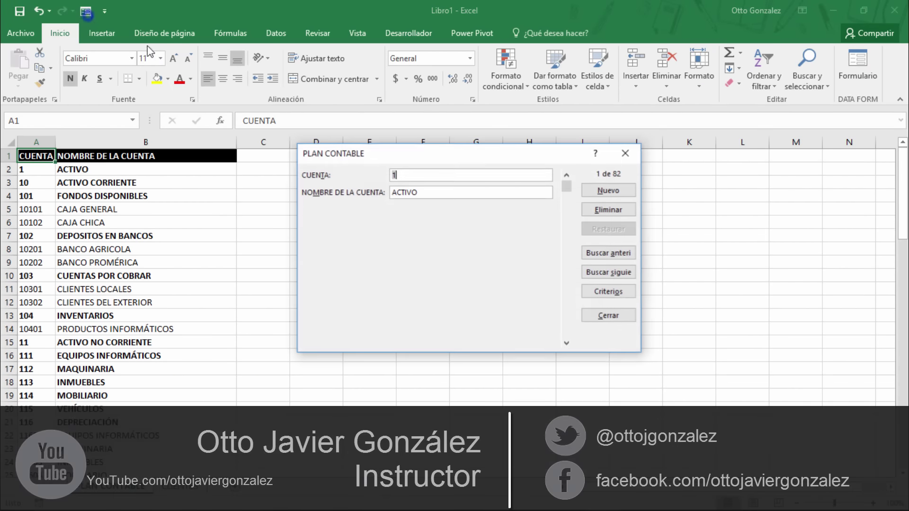
pyautogui.click(567, 343)
pyautogui.click(566, 342)
pyautogui.click(566, 342)
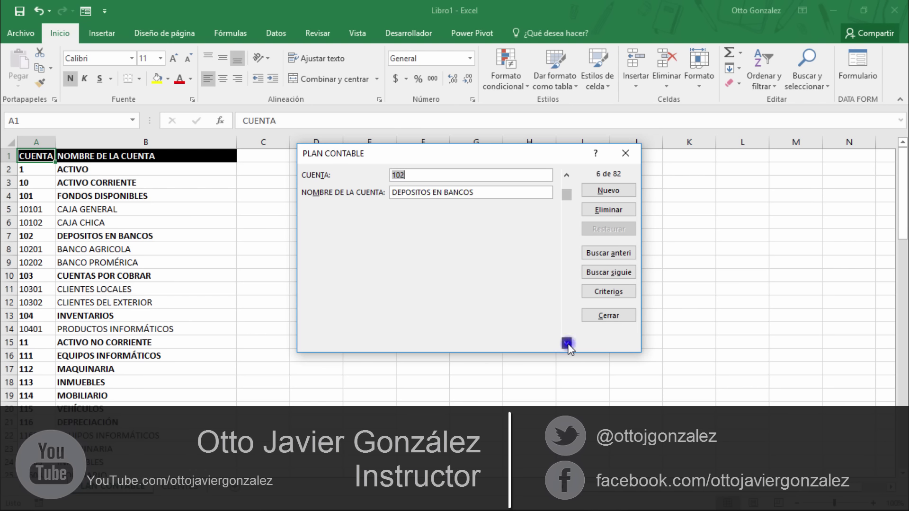
pyautogui.click(567, 342)
pyautogui.click(566, 342)
pyautogui.click(566, 342)
pyautogui.click(567, 342)
pyautogui.click(567, 343)
pyautogui.click(566, 342)
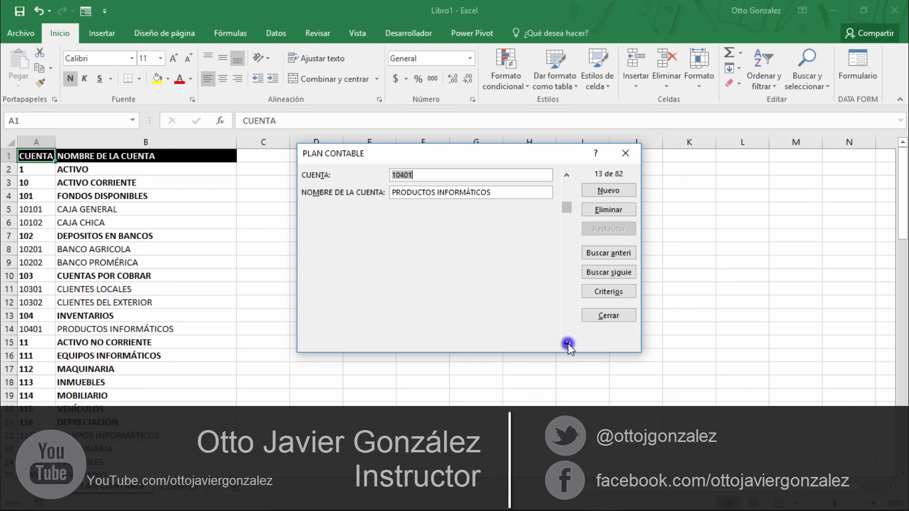
pyautogui.click(566, 342)
pyautogui.click(567, 342)
pyautogui.click(566, 342)
pyautogui.click(566, 342)
pyautogui.click(567, 342)
pyautogui.click(566, 342)
pyautogui.click(567, 342)
pyautogui.click(567, 342)
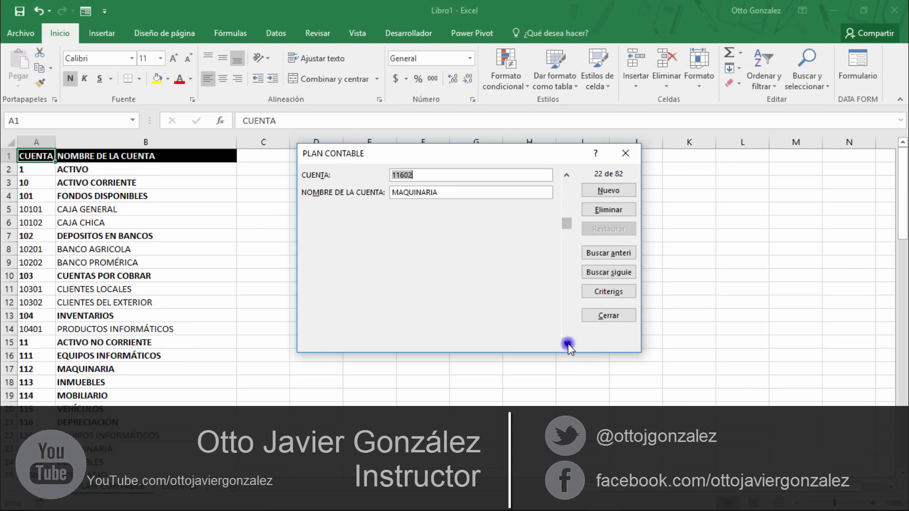
pyautogui.click(567, 343)
pyautogui.click(566, 342)
pyautogui.click(567, 342)
pyautogui.click(566, 342)
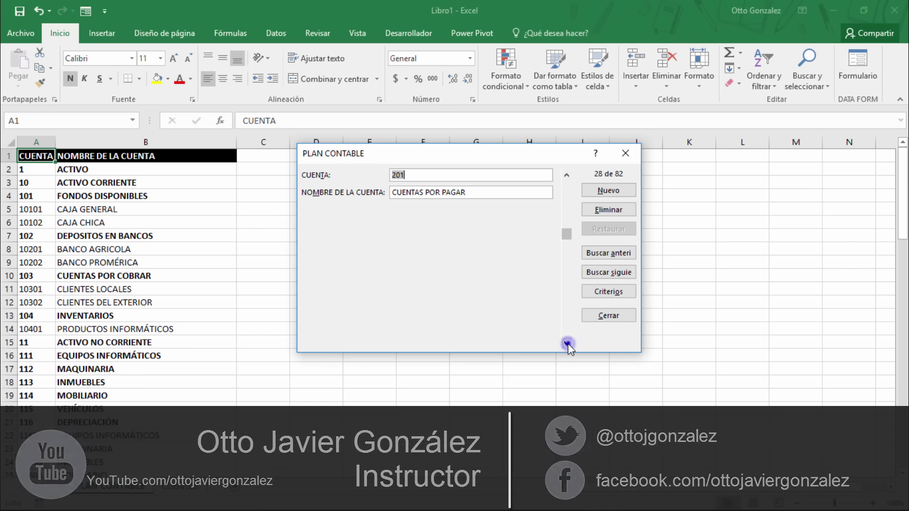
pyautogui.click(566, 342)
pyautogui.click(567, 342)
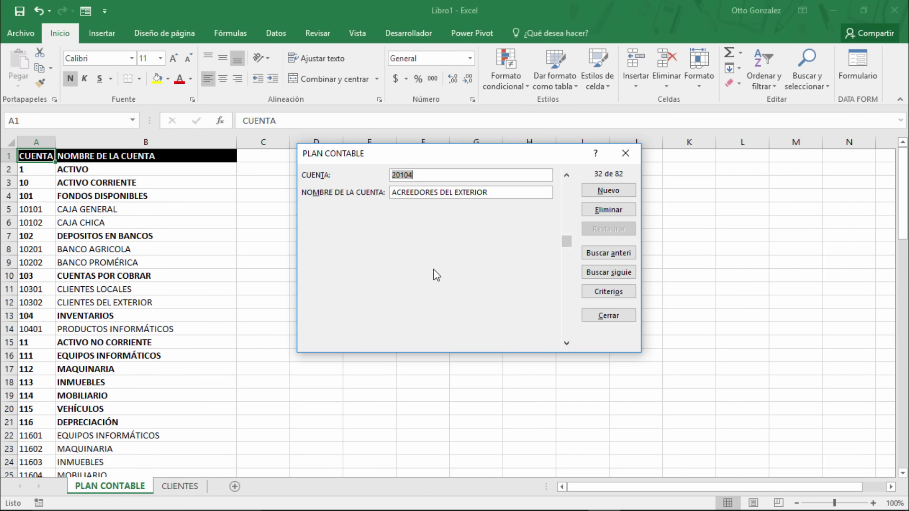